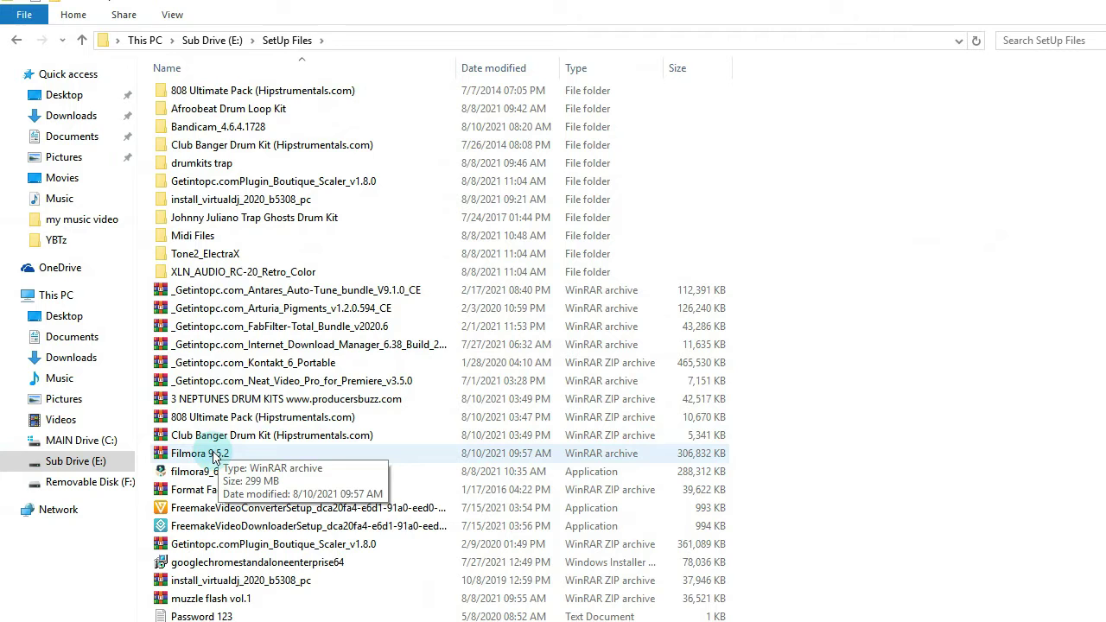
- Extract the Filmora 9.5.2 archive into a Filmora 9.5.2 folder within SetUp Files
{"action": "left_click", "coordinate": [205, 457]}
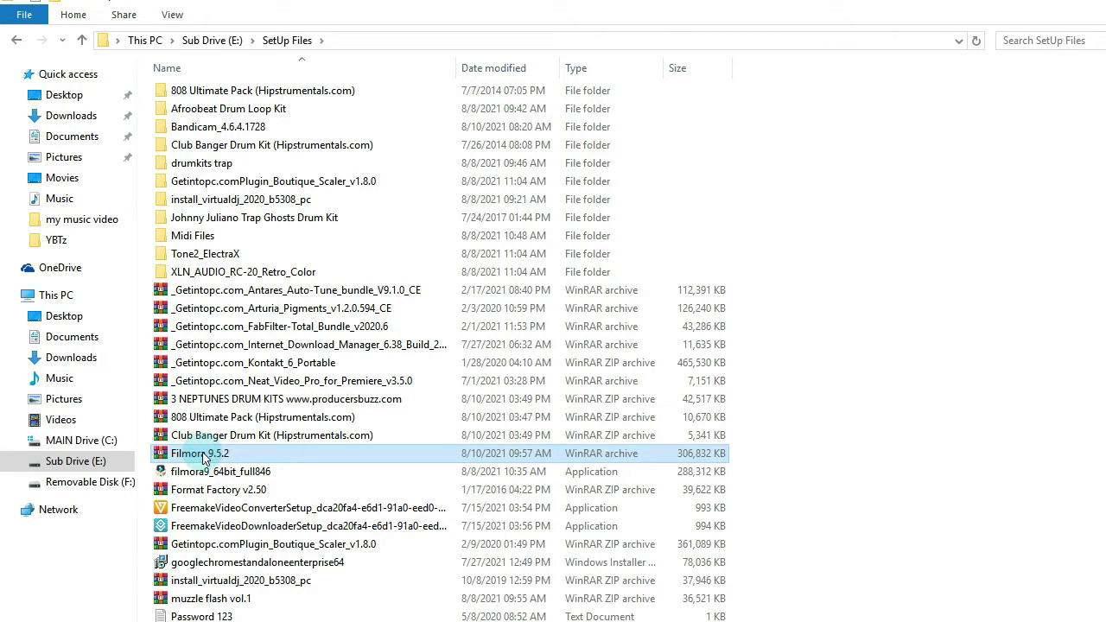
{"action": "right_click", "coordinate": [204, 457]}
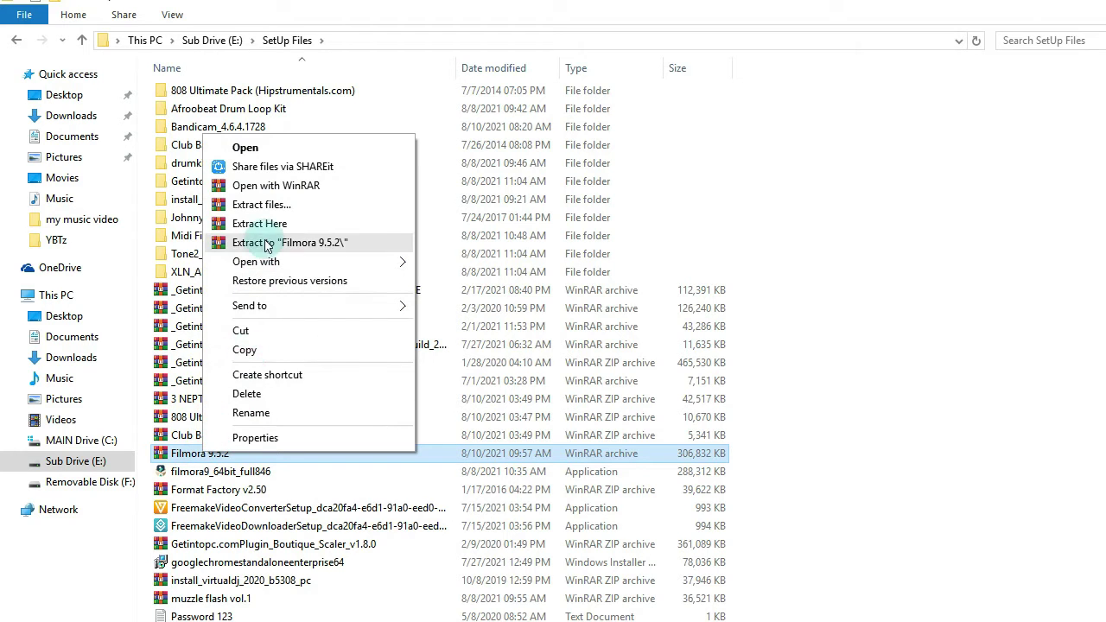
{"action": "left_click", "coordinate": [265, 232]}
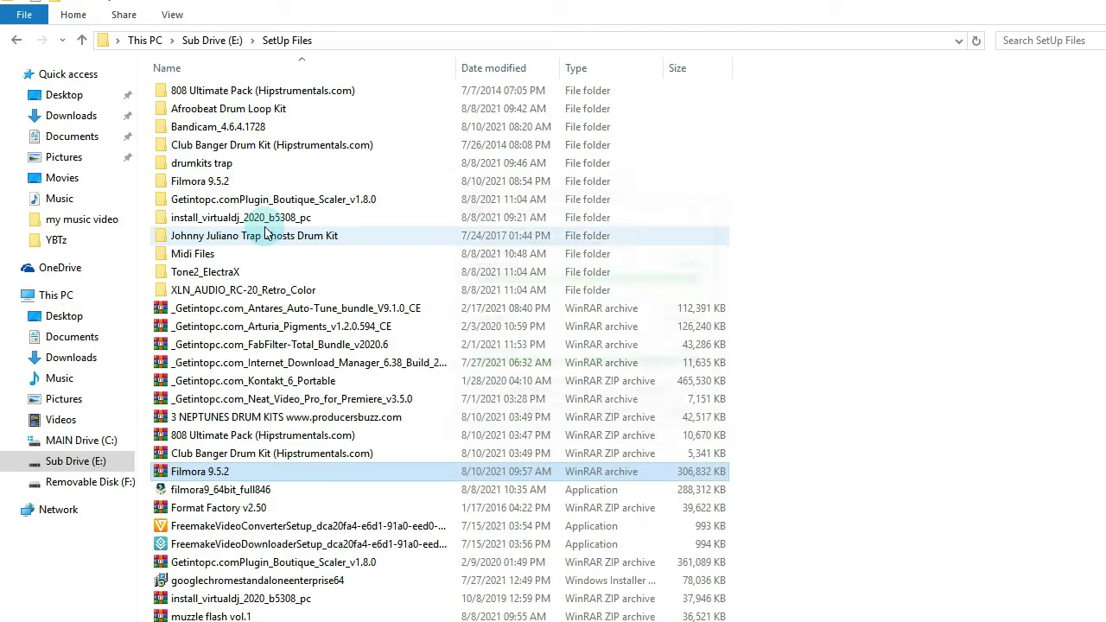
- Extract the filmora 9.5.2 key archive in place inside the extracted Filmora 9.5.2 folder
{"action": "double_click", "coordinate": [205, 182]}
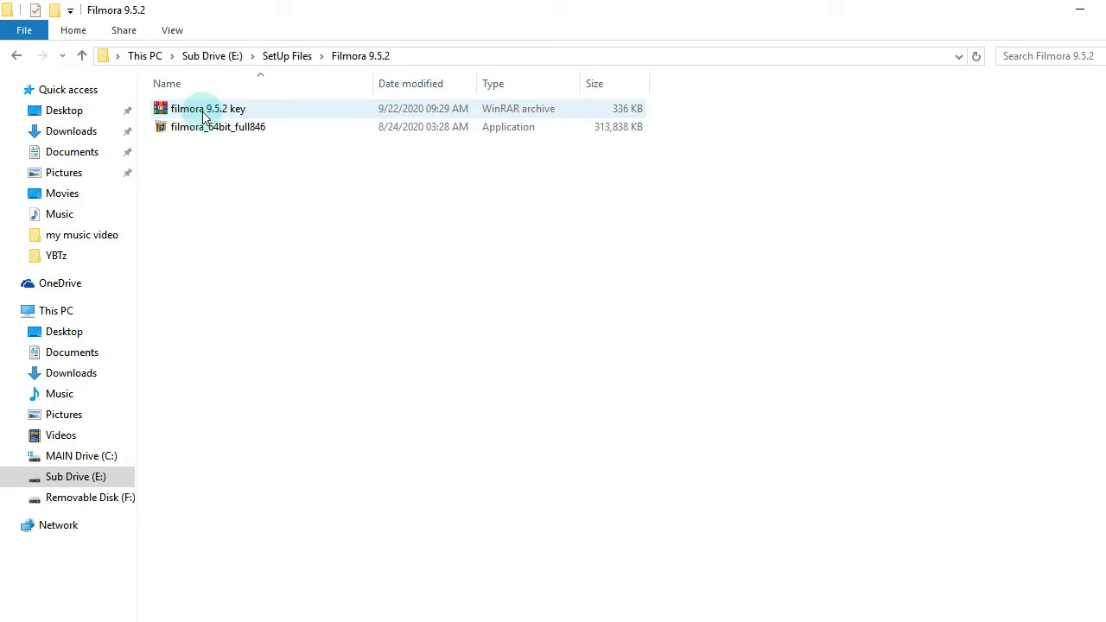
{"action": "right_click", "coordinate": [204, 116]}
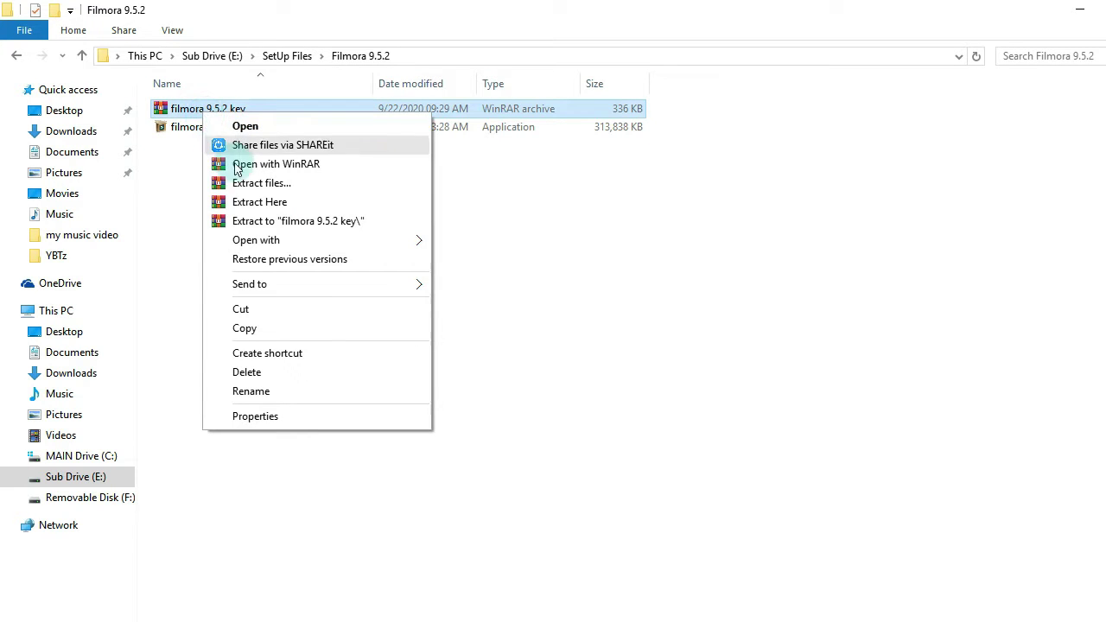
{"action": "left_click", "coordinate": [251, 202]}
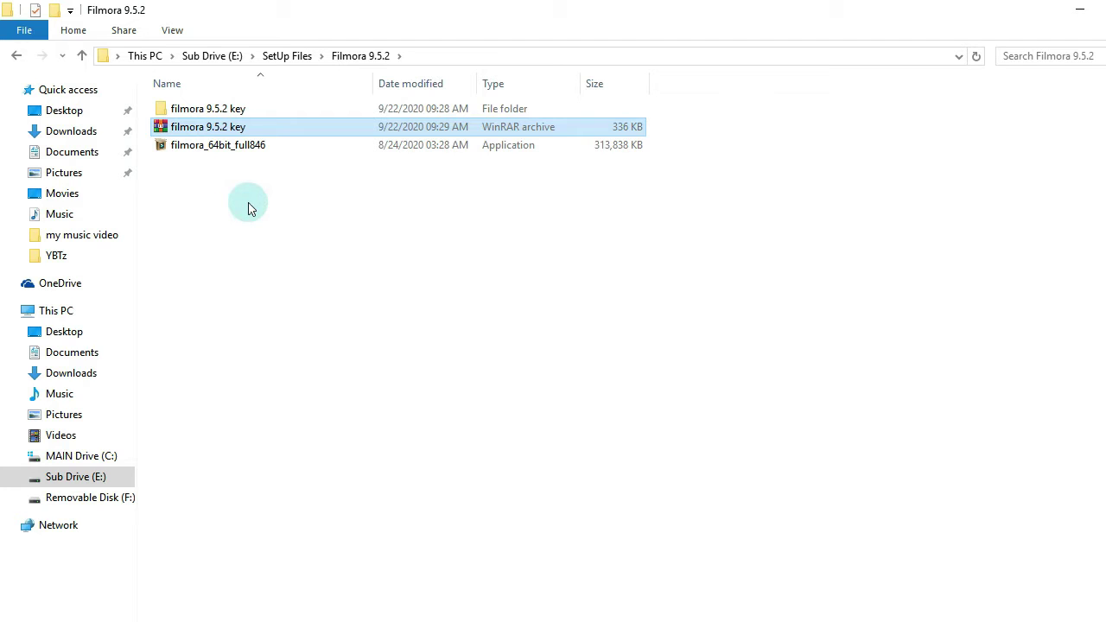
- Run the filmora_64bit_full846 installer with English as the setup language
{"action": "right_click", "coordinate": [231, 151]}
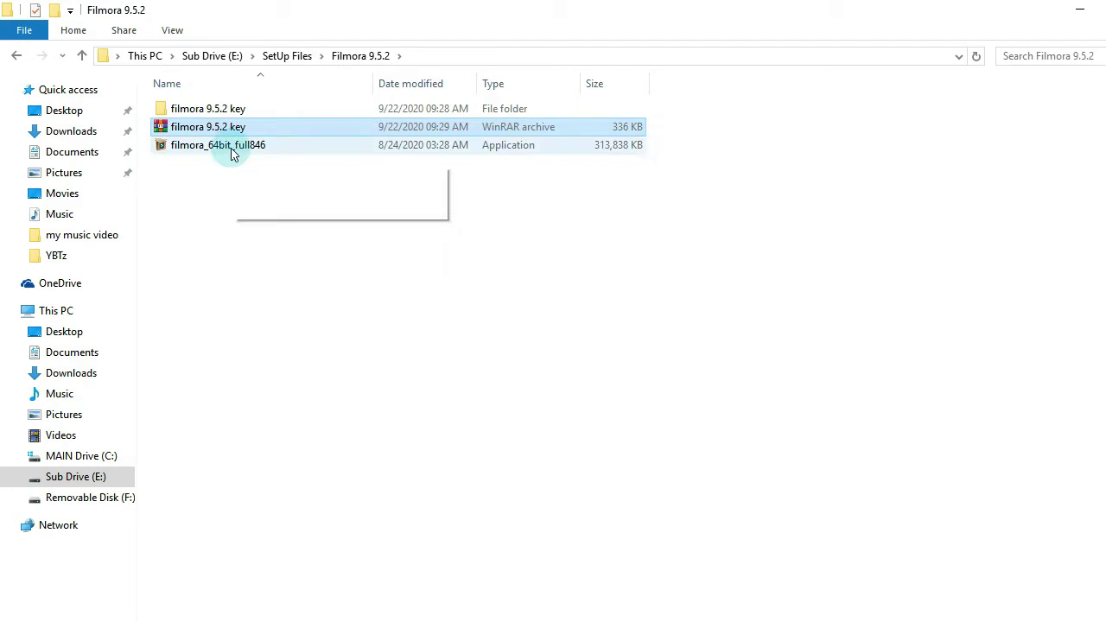
{"action": "left_click", "coordinate": [225, 172]}
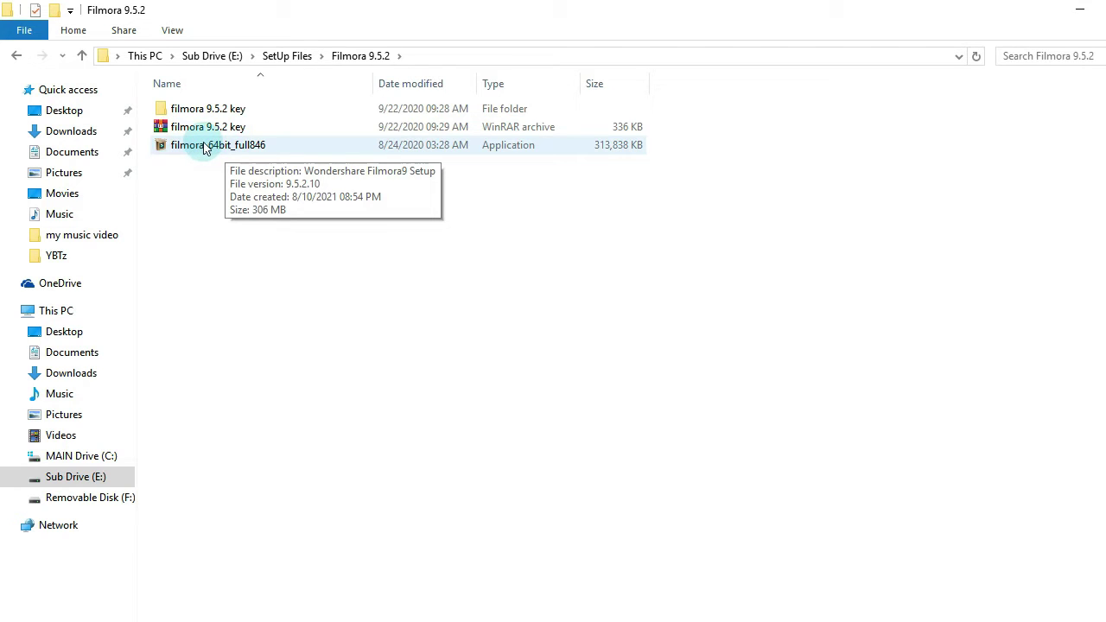
{"action": "double_click", "coordinate": [205, 146]}
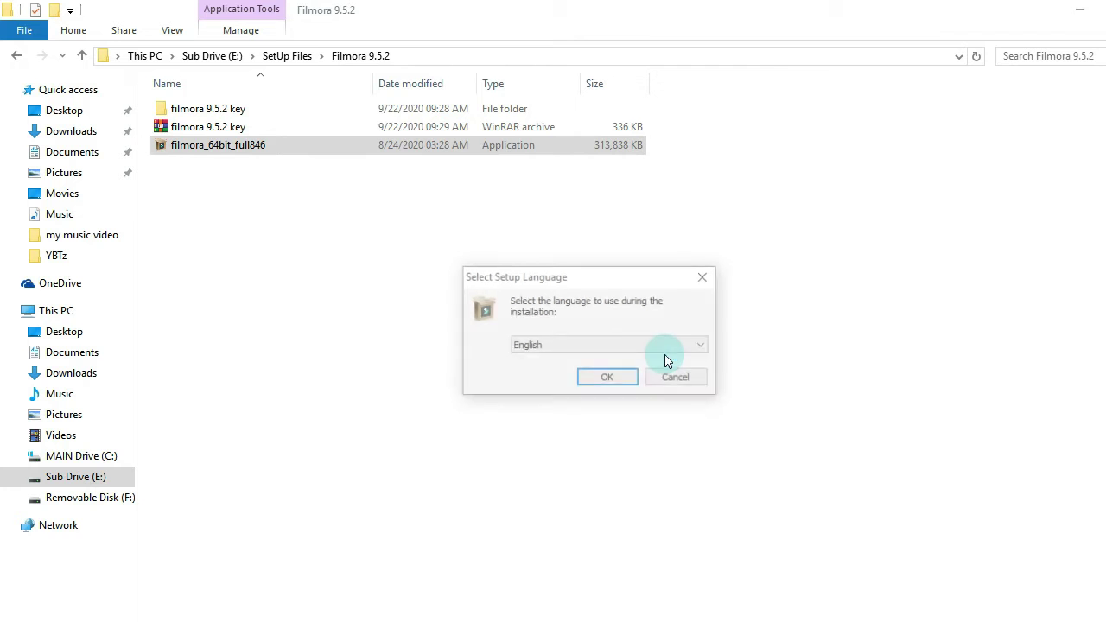
{"action": "left_click", "coordinate": [625, 385]}
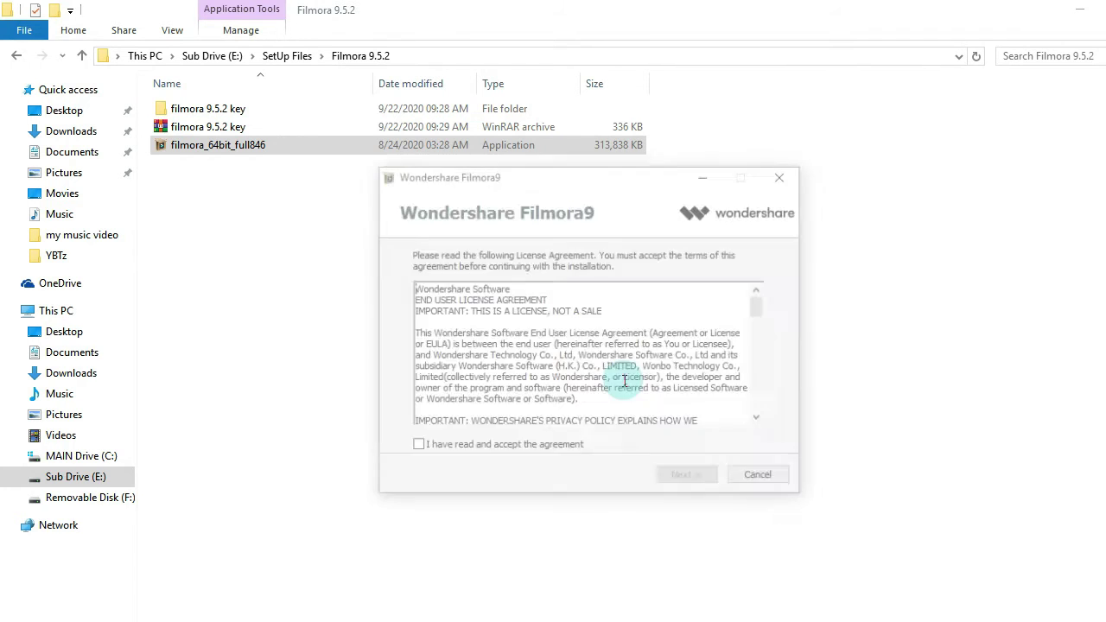
- Accept the license agreement and install Filmora9 into C:\Program Files\Wondershare\Filmora9, minimizing the installer once it finishes
{"action": "left_click", "coordinate": [416, 447]}
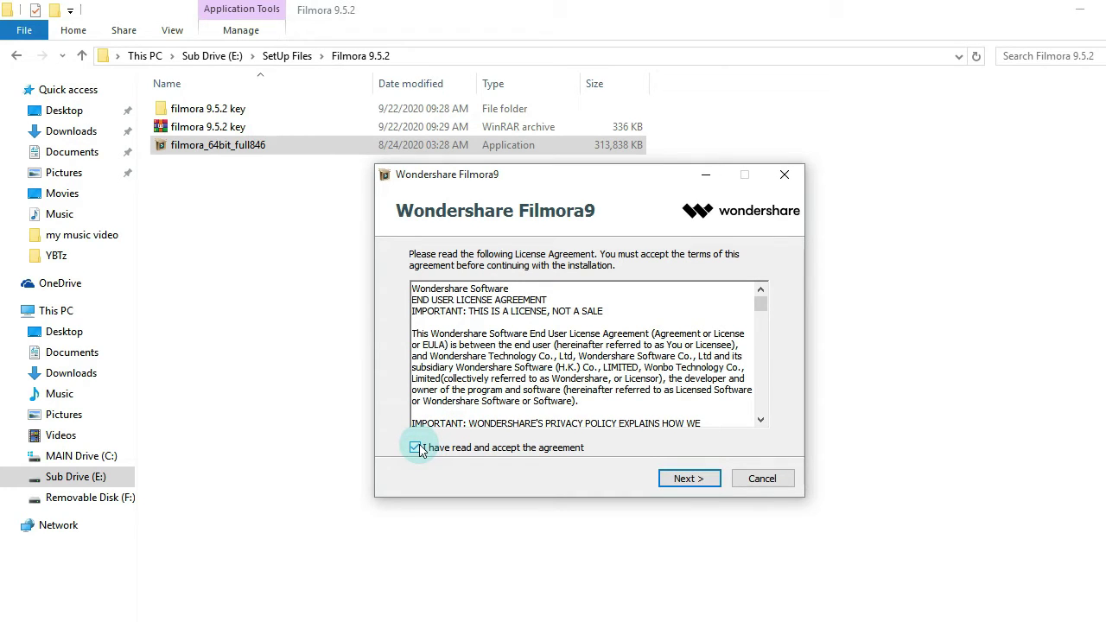
{"action": "left_click", "coordinate": [687, 478]}
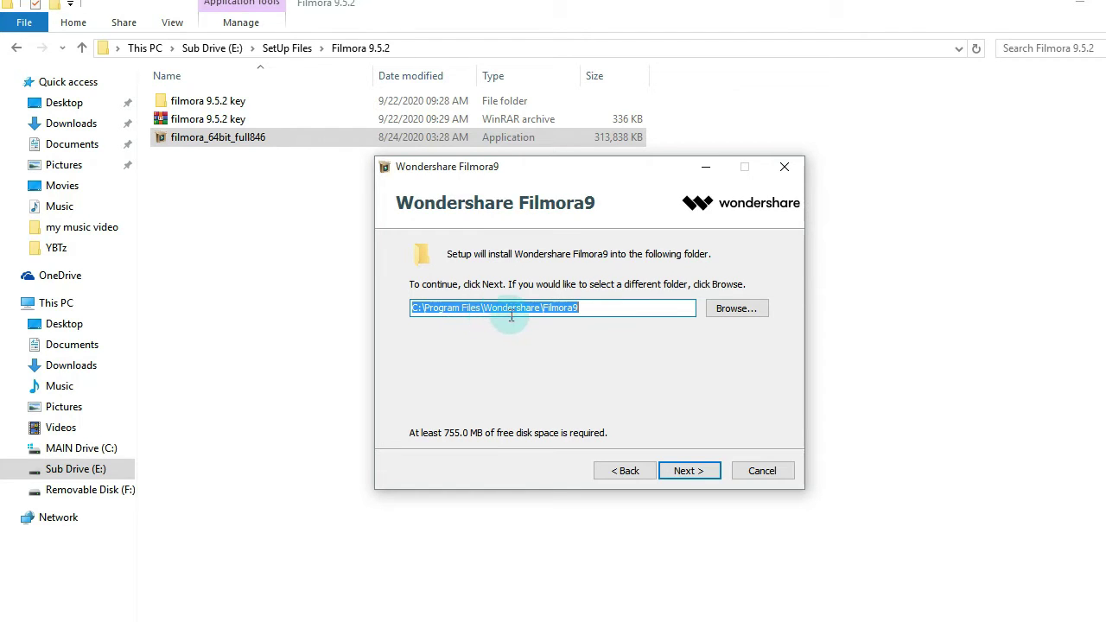
{"action": "left_click", "coordinate": [698, 473]}
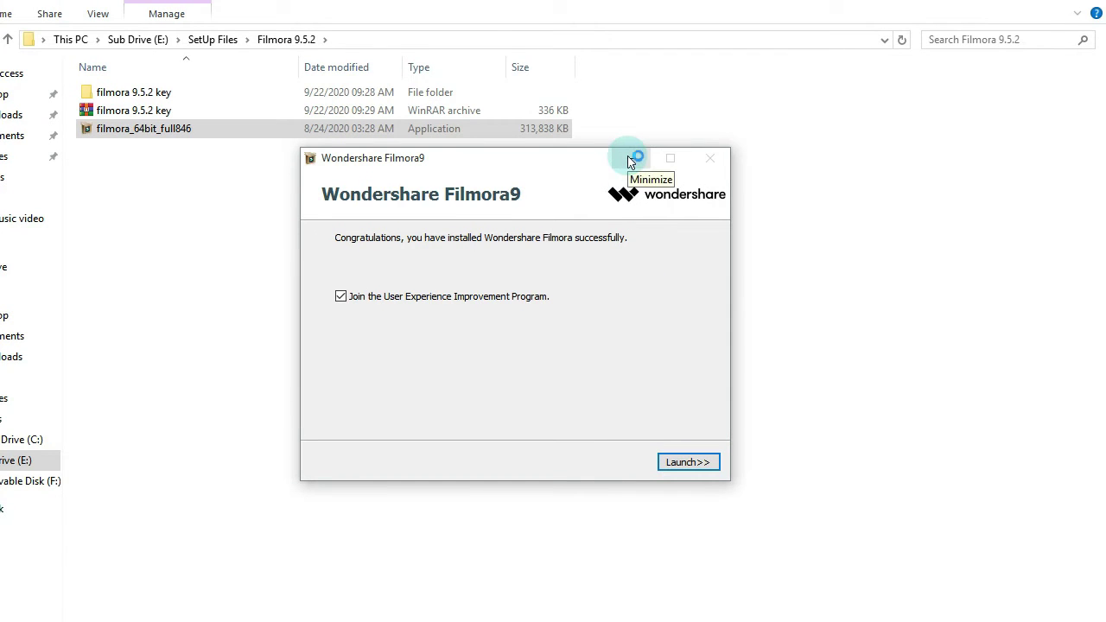
{"action": "left_click", "coordinate": [631, 160]}
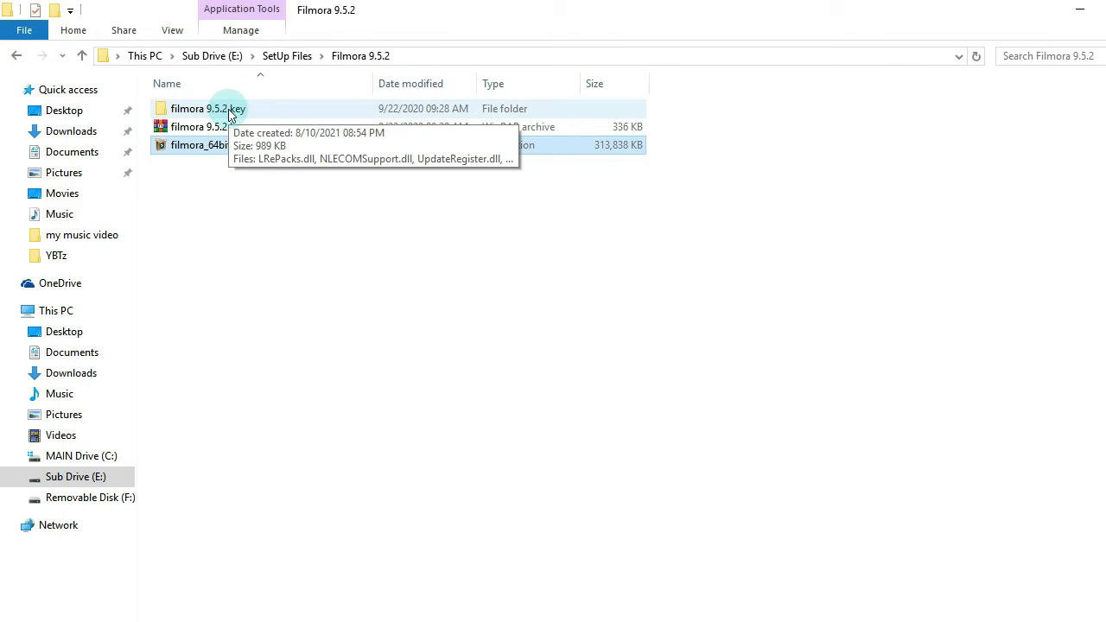
- Copy all four DLL files from the filmora 9.5.2 key folder
{"action": "left_click", "coordinate": [231, 113]}
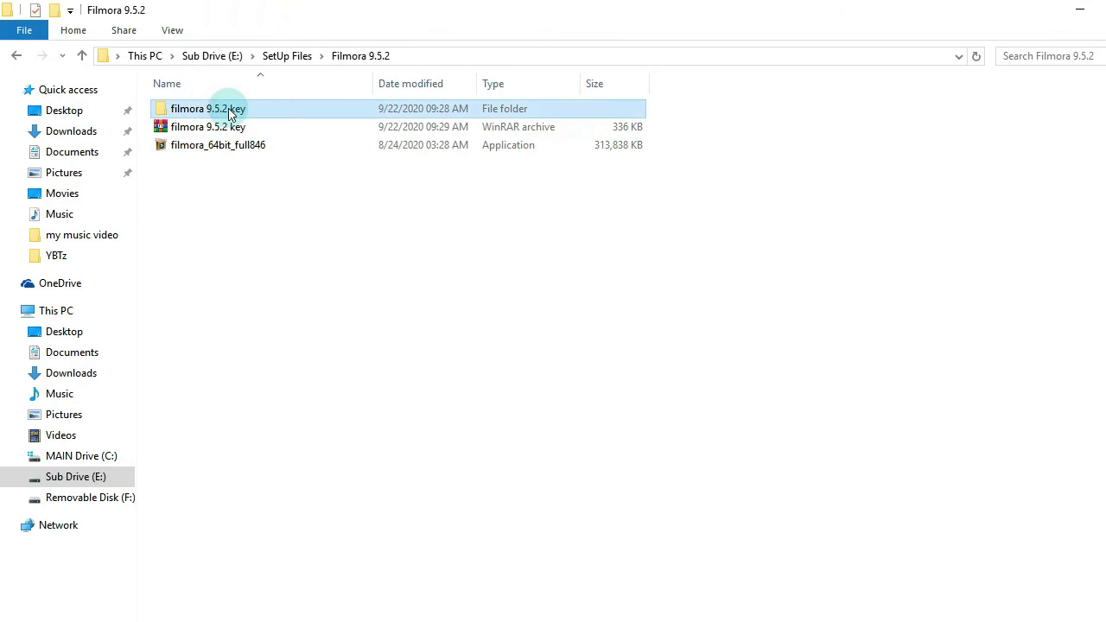
{"action": "double_click", "coordinate": [231, 114]}
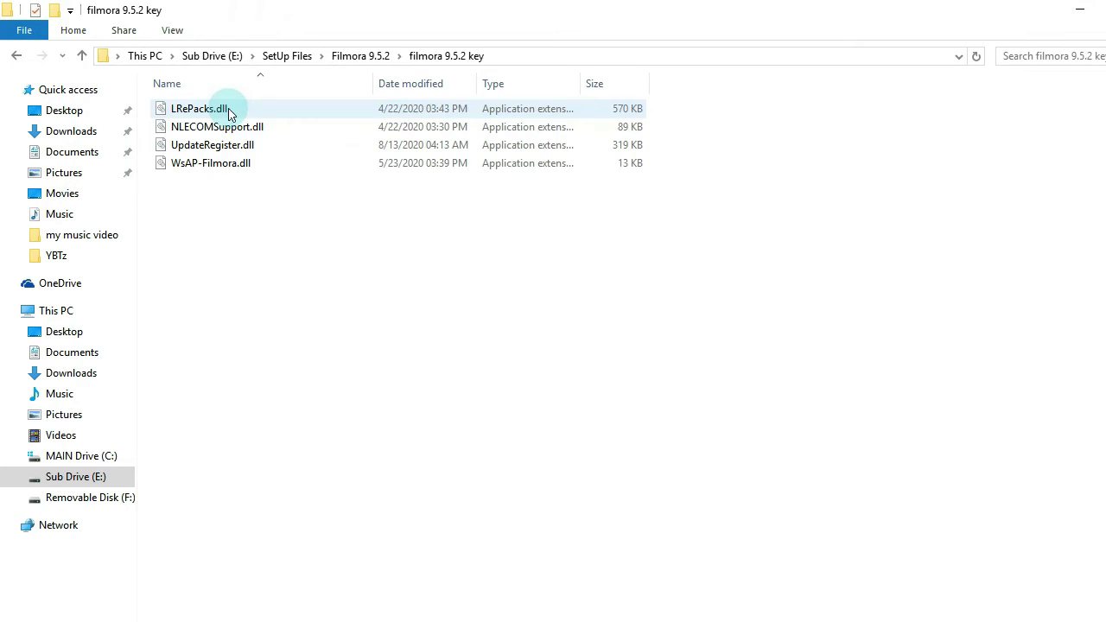
{"action": "left_click", "coordinate": [337, 164]}
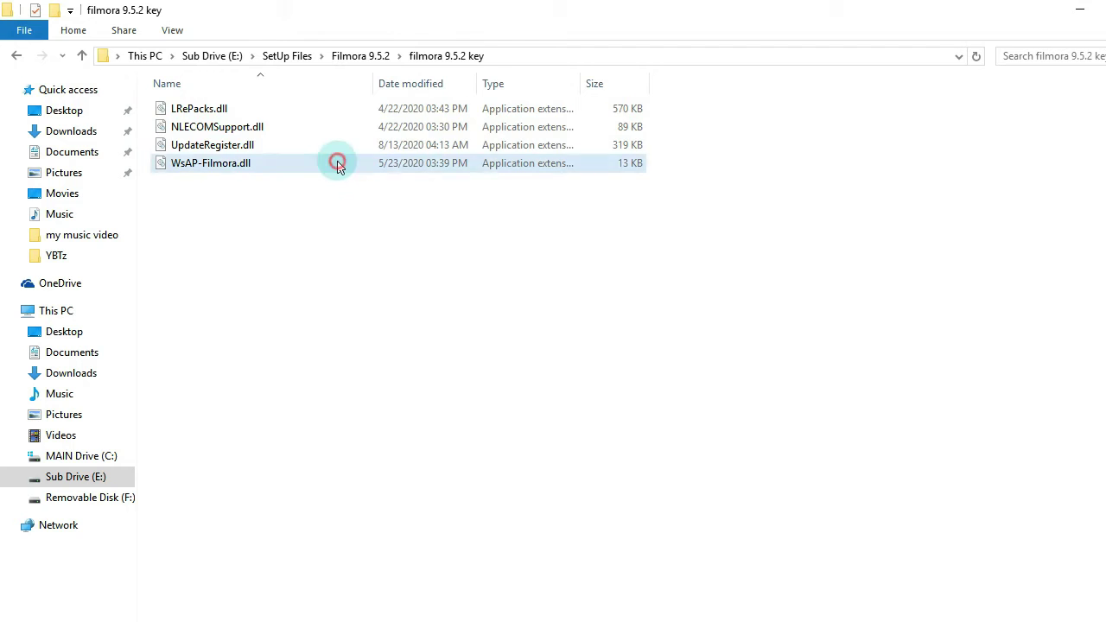
{"action": "key", "text": "ctrl+a"}
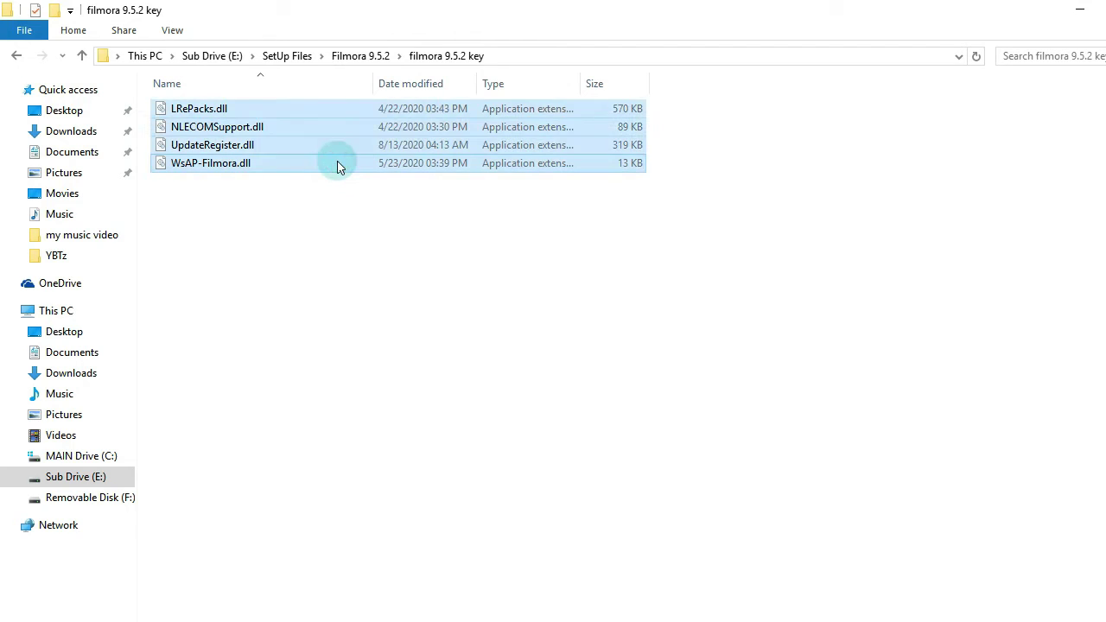
{"action": "right_click", "coordinate": [464, 147]}
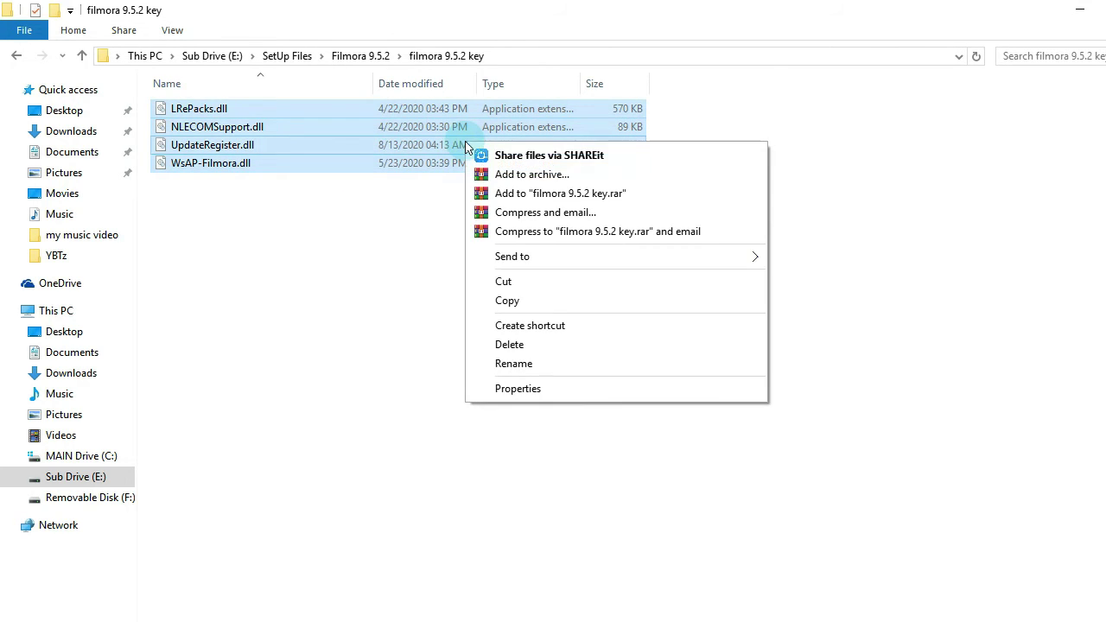
{"action": "left_click", "coordinate": [508, 301]}
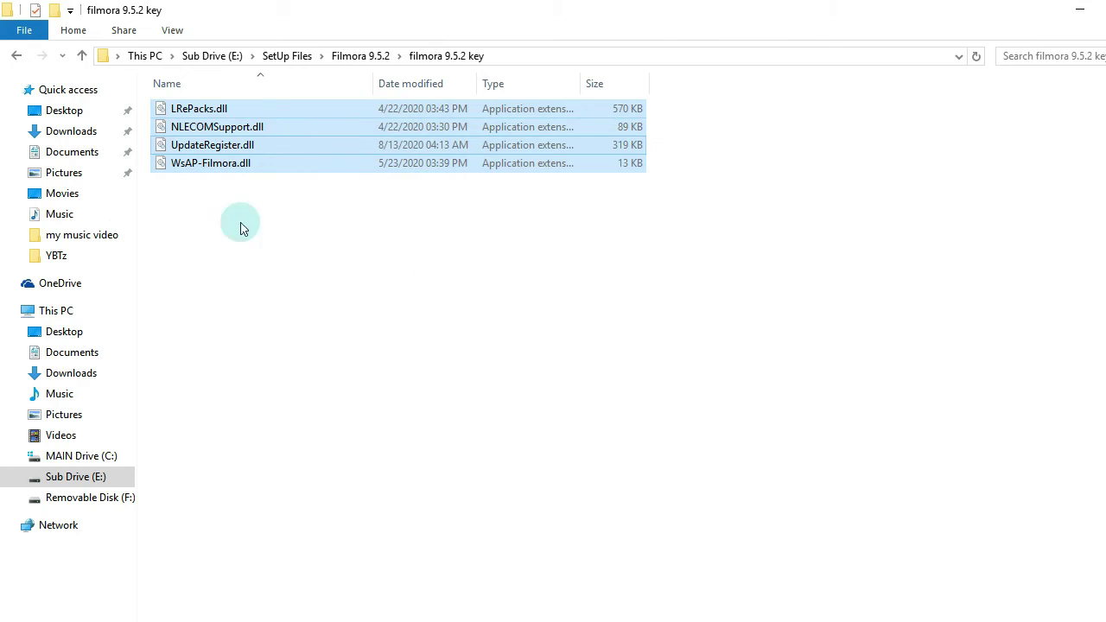
- Paste the copied DLL files into C:\Program Files\Wondershare\Filmora9, replacing the files with the same names
{"action": "left_click", "coordinate": [72, 455]}
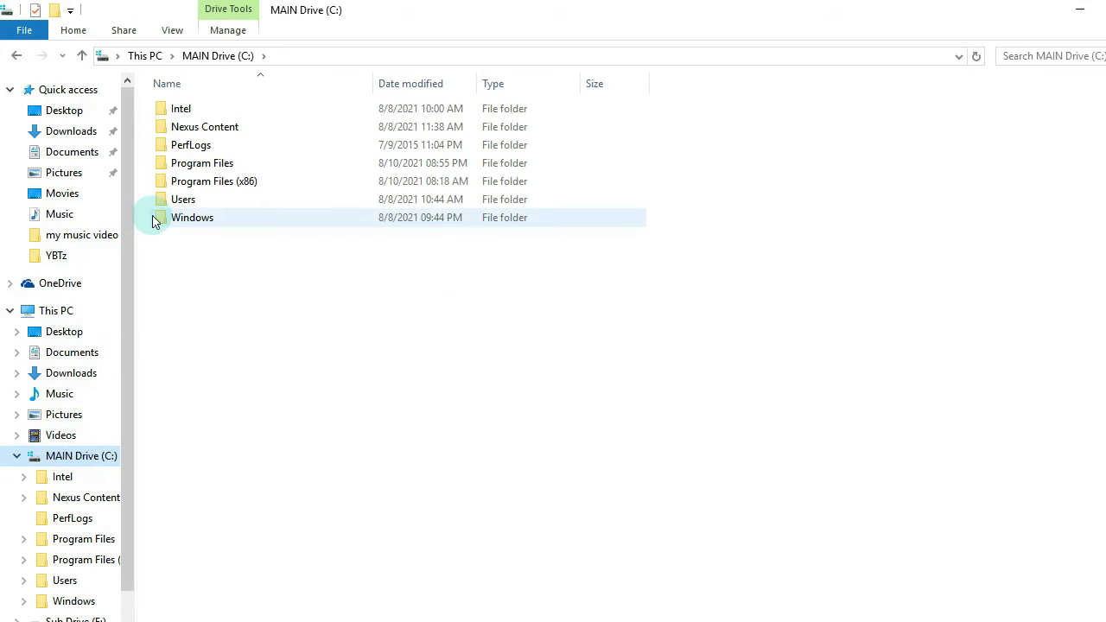
{"action": "left_click", "coordinate": [191, 166]}
{"action": "double_click", "coordinate": [191, 165]}
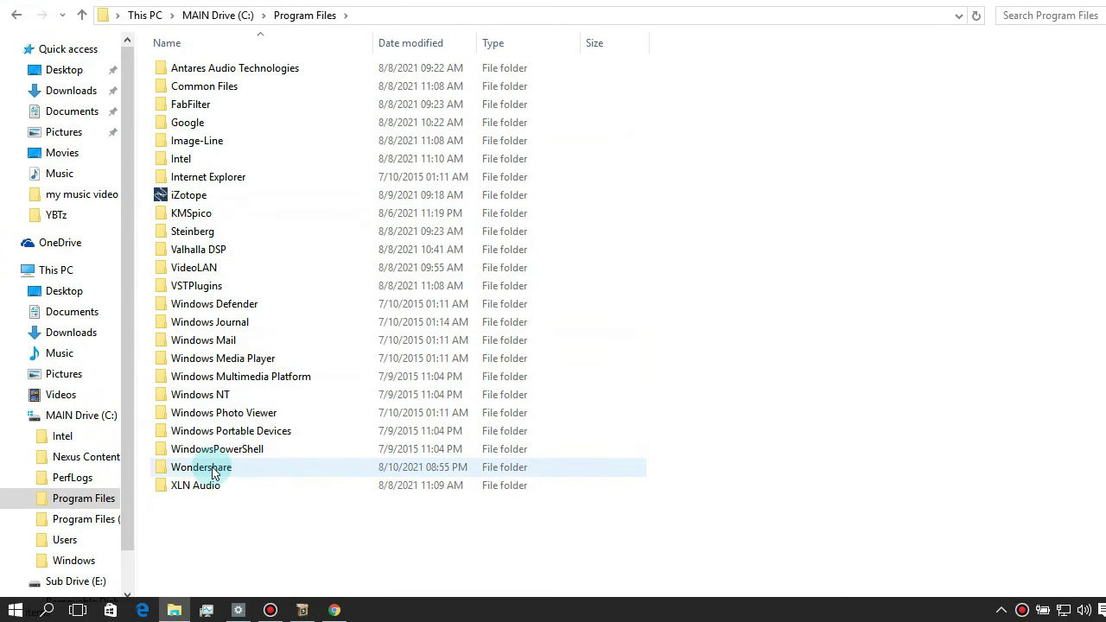
{"action": "double_click", "coordinate": [213, 472]}
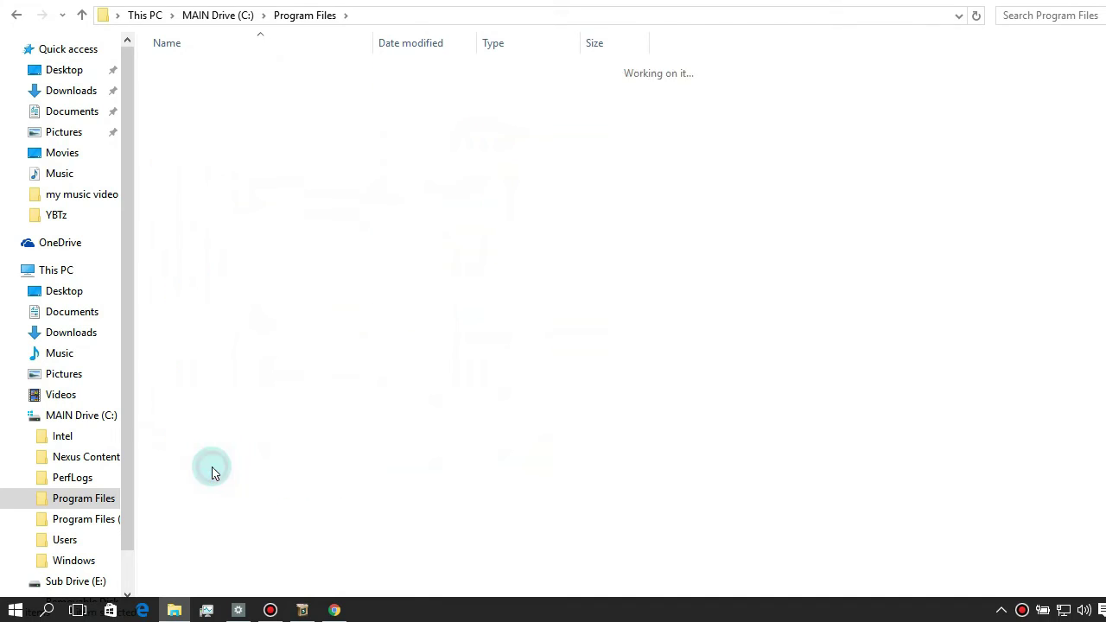
{"action": "left_click", "coordinate": [199, 68]}
{"action": "double_click", "coordinate": [199, 110]}
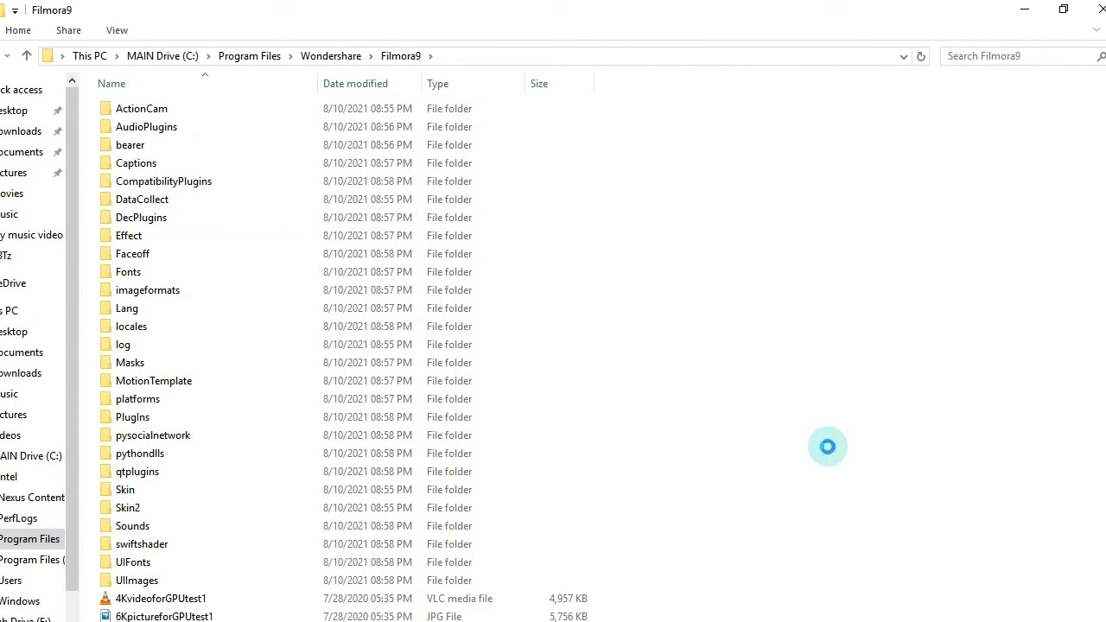
{"action": "right_click", "coordinate": [827, 446]}
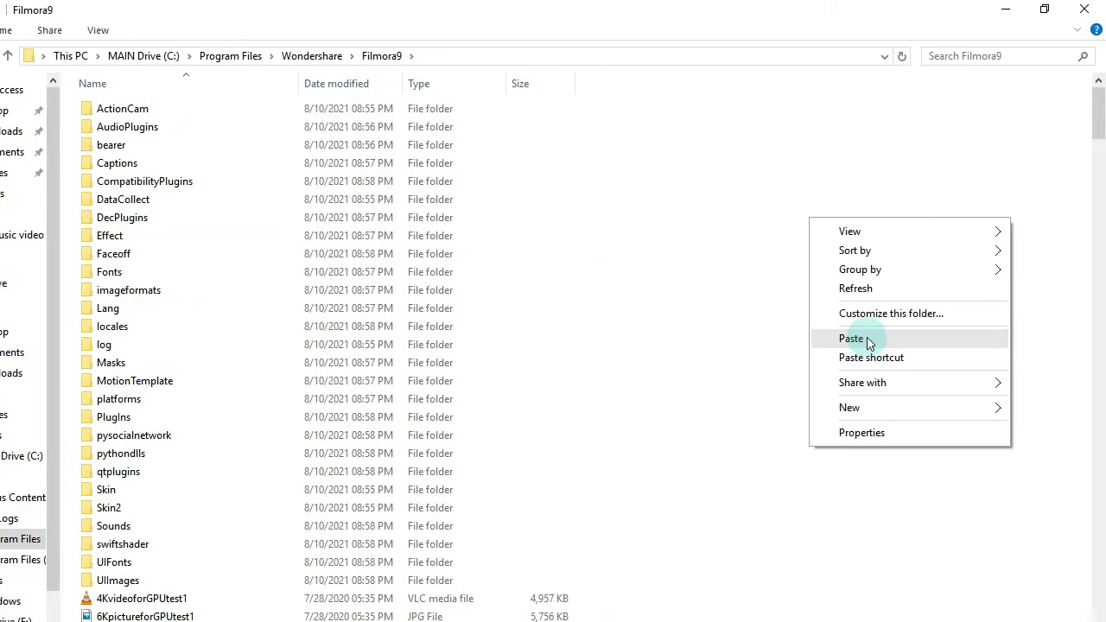
{"action": "left_click", "coordinate": [887, 343]}
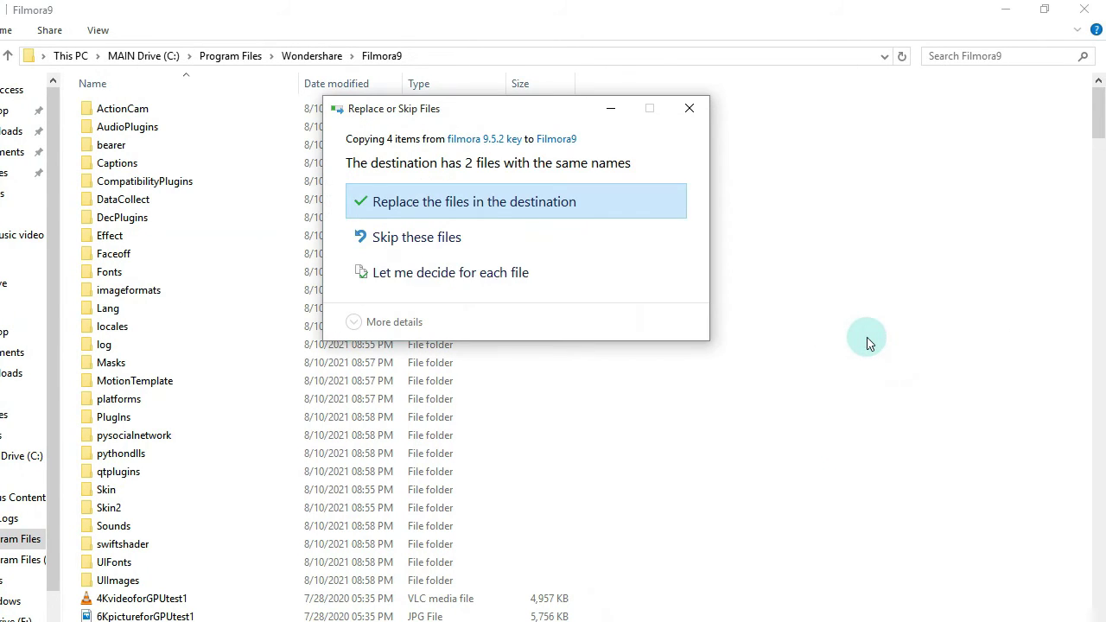
{"action": "left_click", "coordinate": [506, 214]}
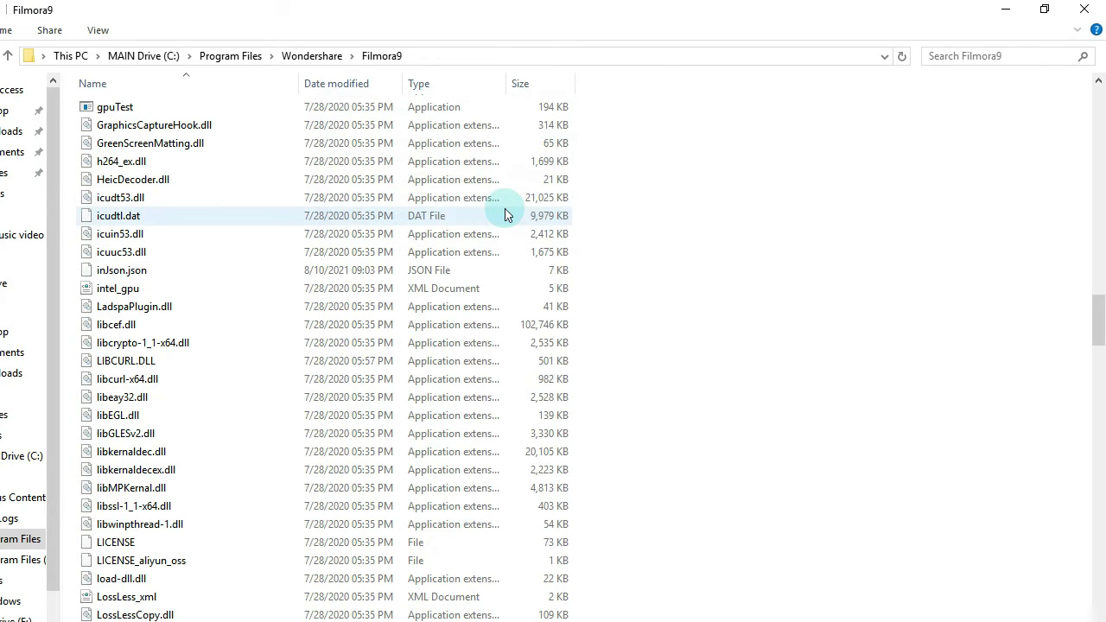
- Close the folder and browser windows, and launch Wondershare Filmora9 from the desktop, dismissing the hardware requirements notice
{"action": "left_click", "coordinate": [1081, 8]}
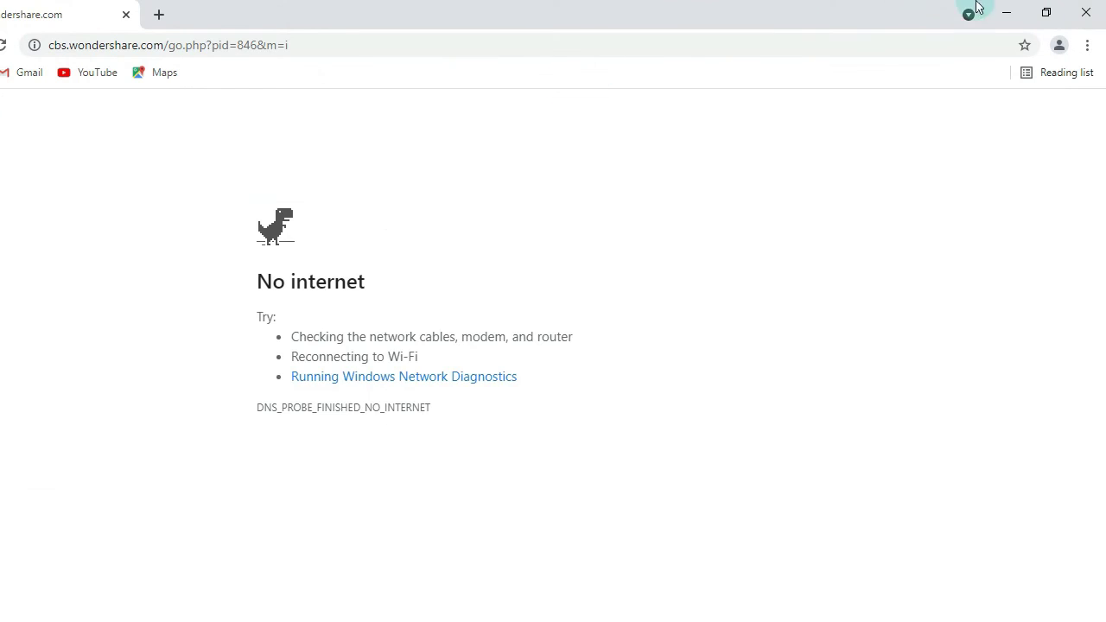
{"action": "left_click", "coordinate": [1086, 11]}
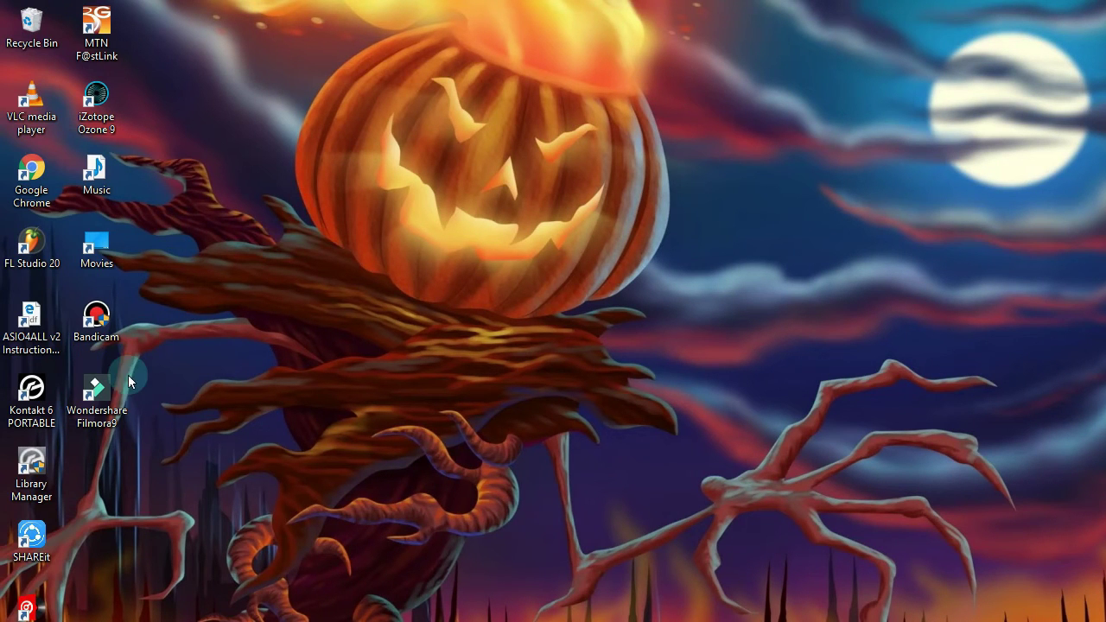
{"action": "left_click", "coordinate": [100, 395]}
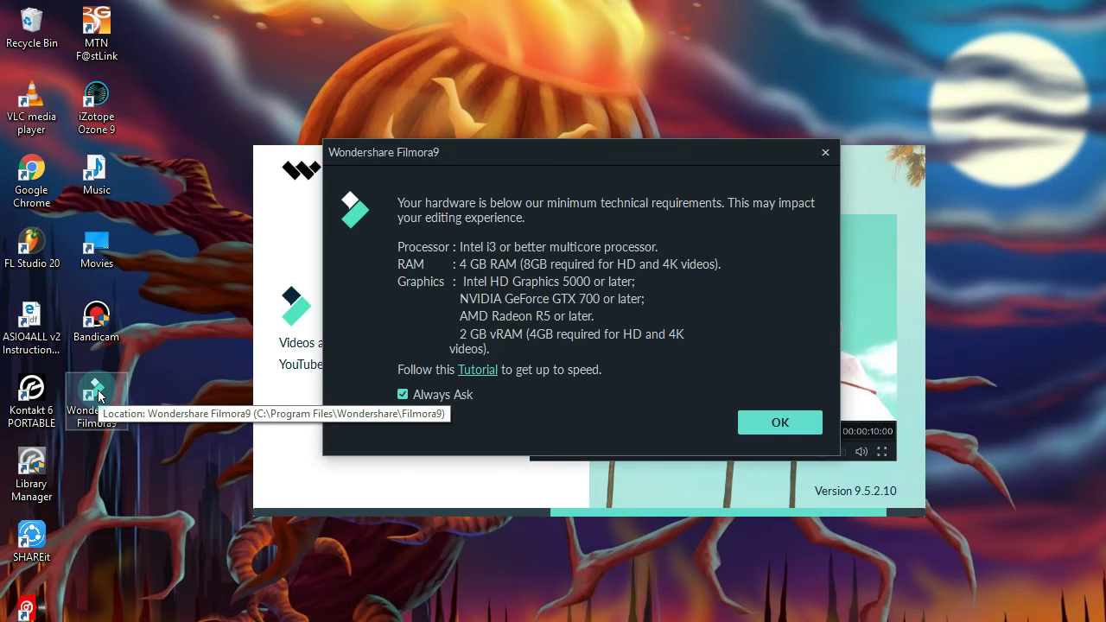
{"action": "left_click", "coordinate": [754, 417]}
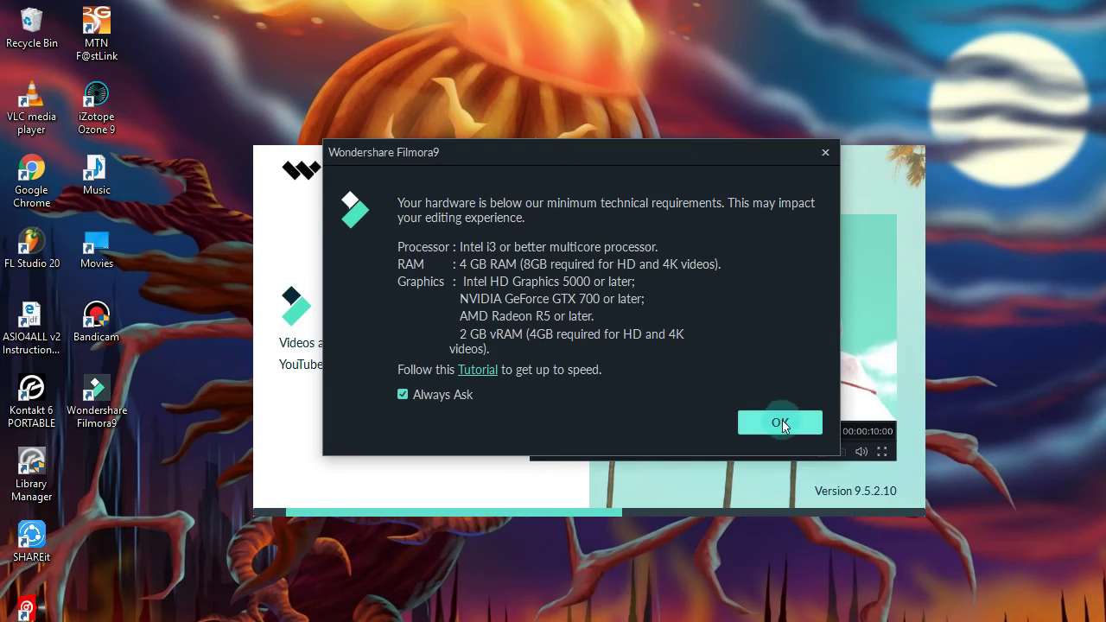
{"action": "left_click", "coordinate": [763, 421]}
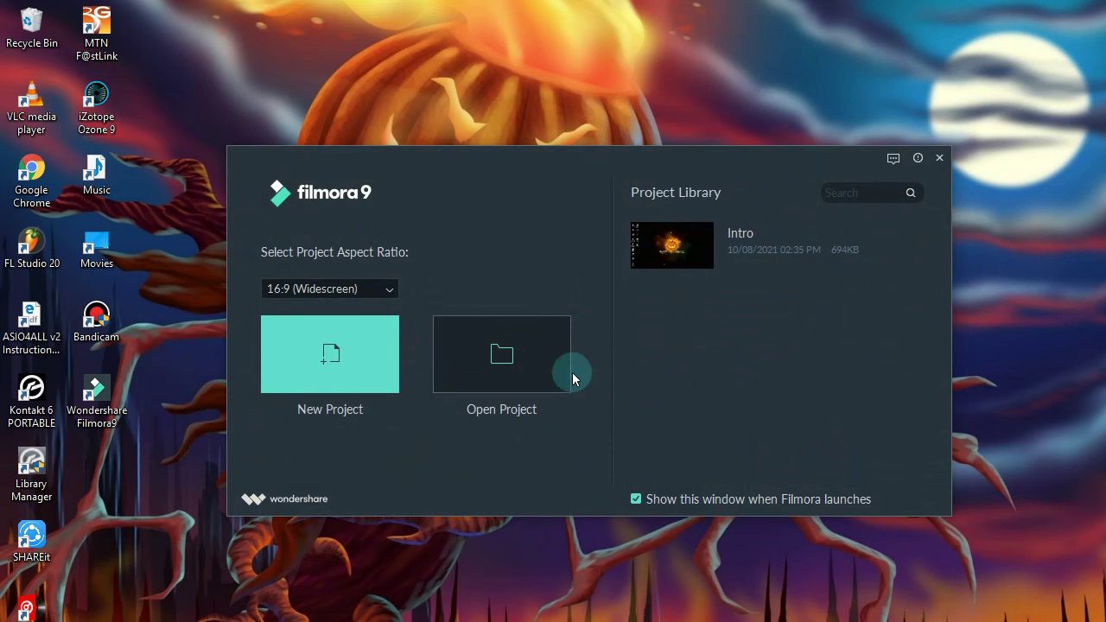
- Open a new 16:9 (Widescreen) project to check the Titles library, and close the editor
{"action": "left_click", "coordinate": [358, 357]}
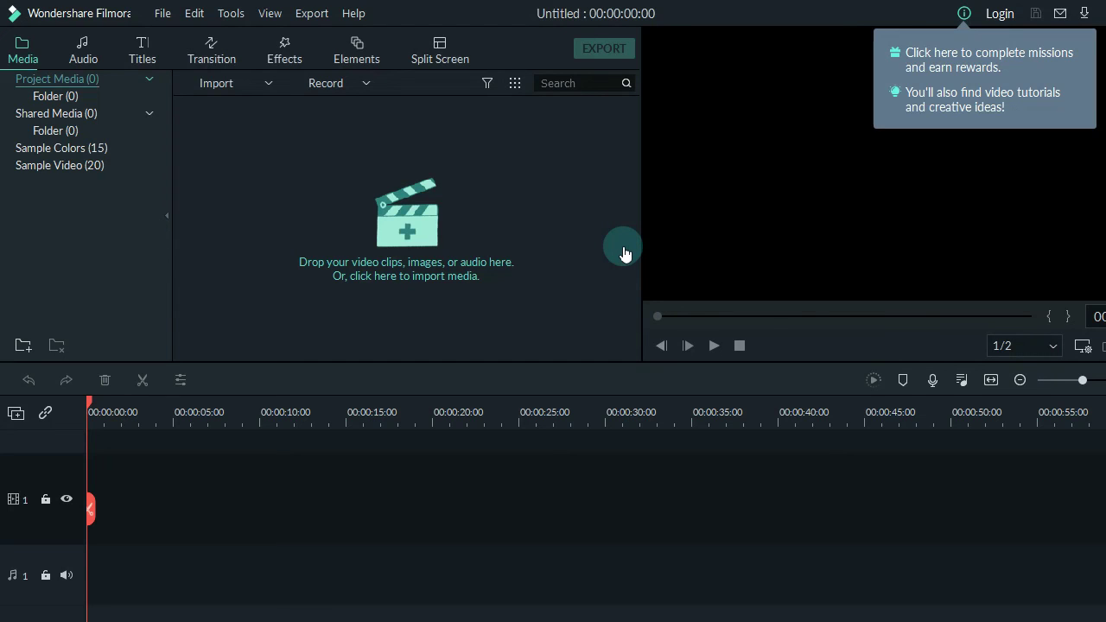
{"action": "left_click", "coordinate": [197, 57]}
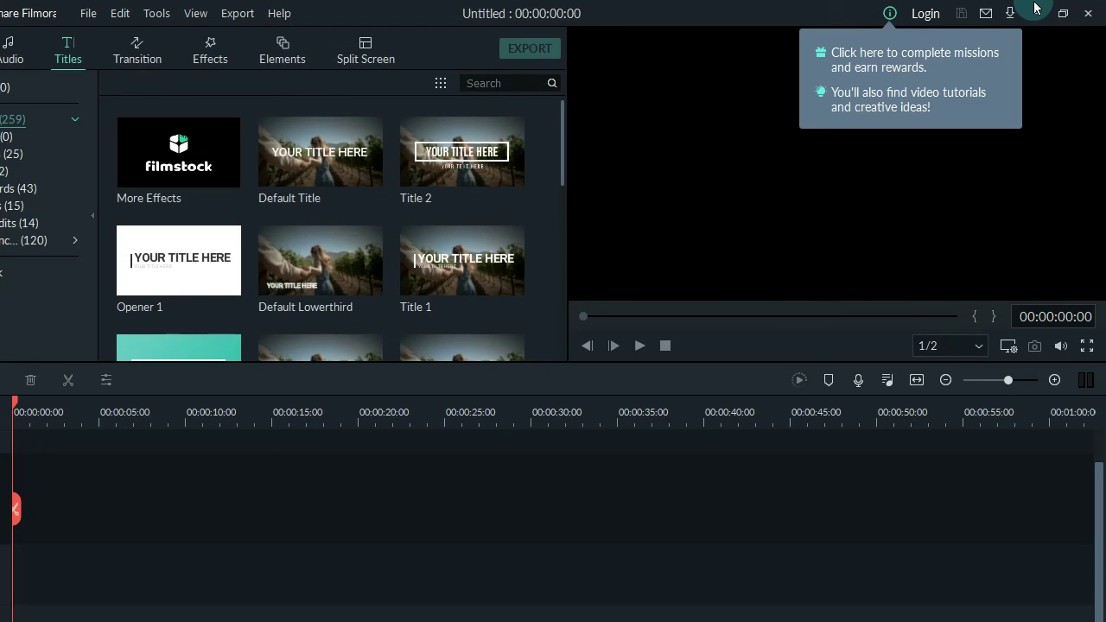
{"action": "left_click", "coordinate": [1086, 19]}
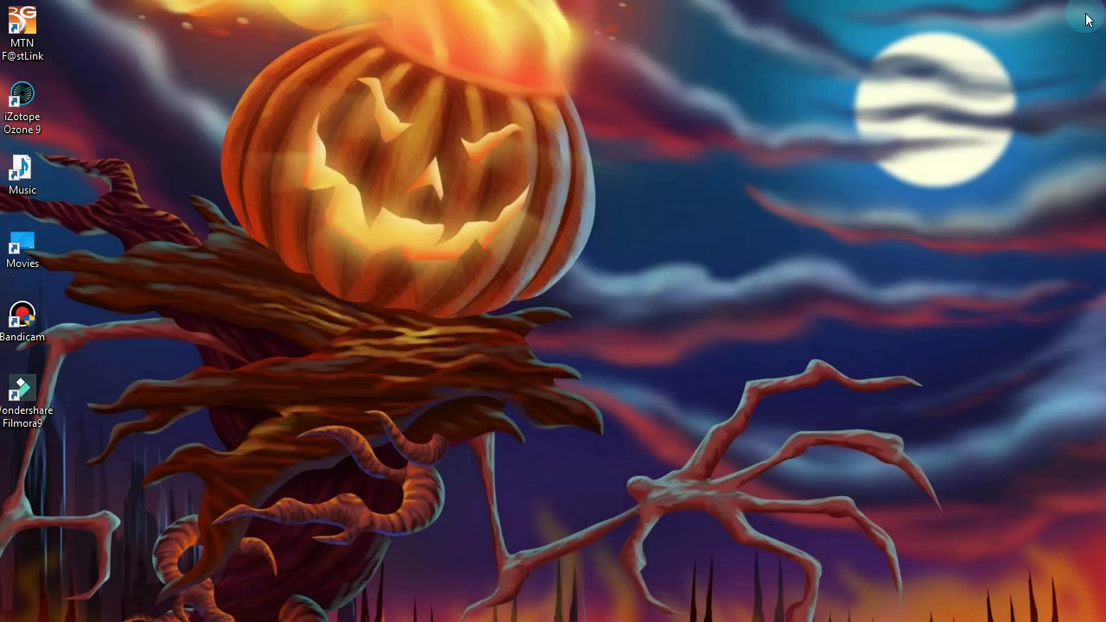